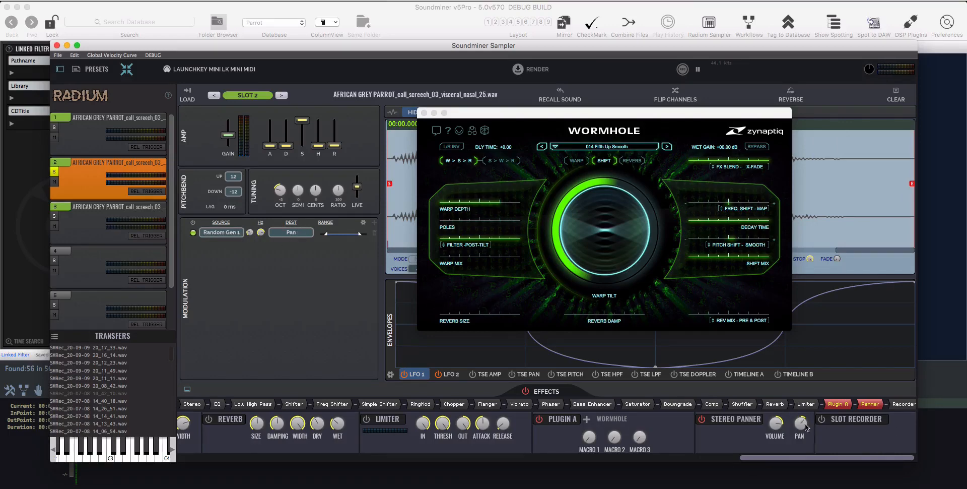
Adjust the rate of the Random Gen 1 source that modulates Pan on slot 2.
drag(250, 232, 236, 418)
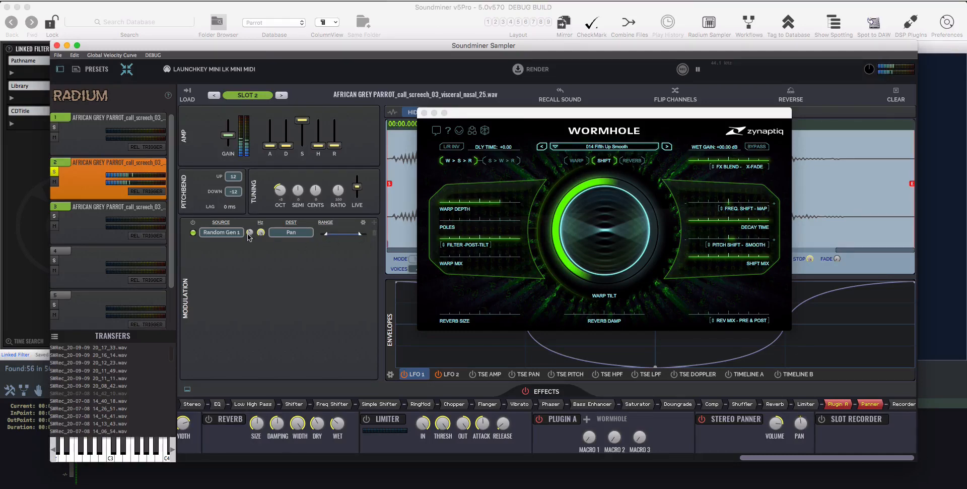
drag(260, 234, 259, 267)
Solo slot 3 and move its Pro-Q 3 window clear of the layer list and the effects rack.
click(77, 222)
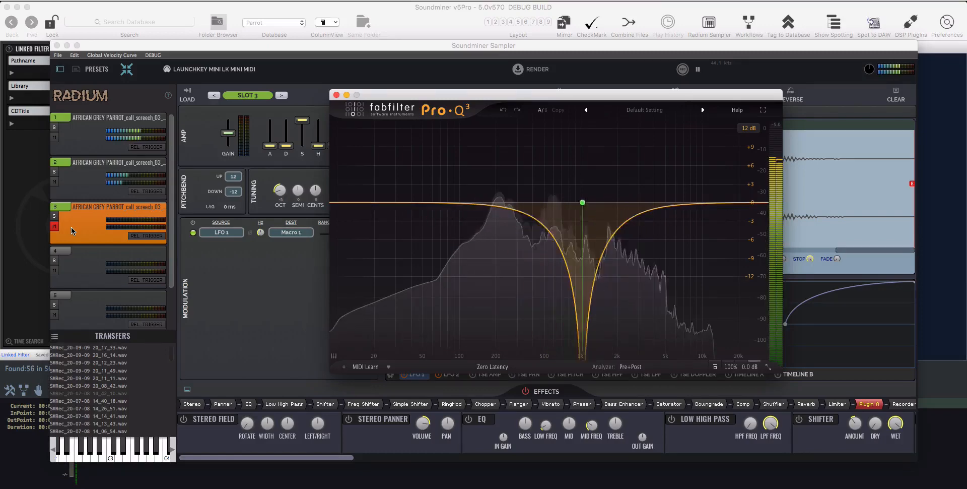
click(55, 216)
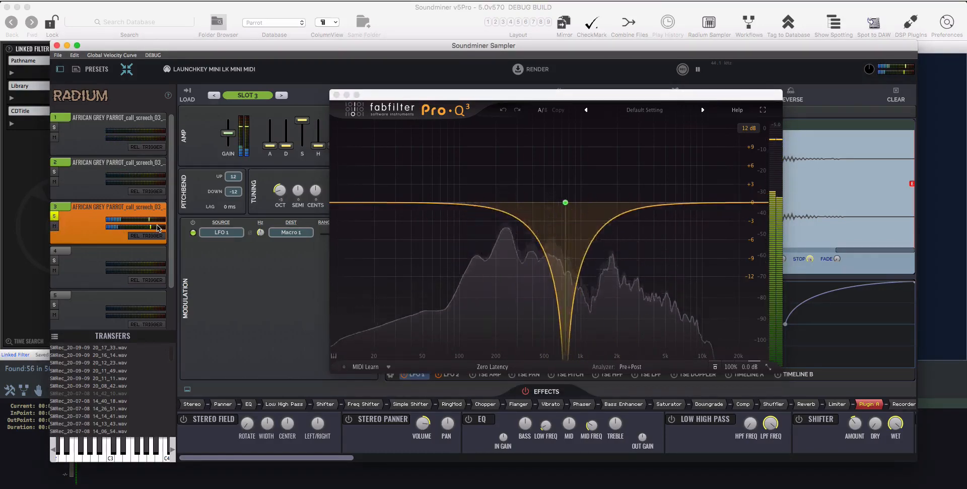
drag(440, 94, 398, 66)
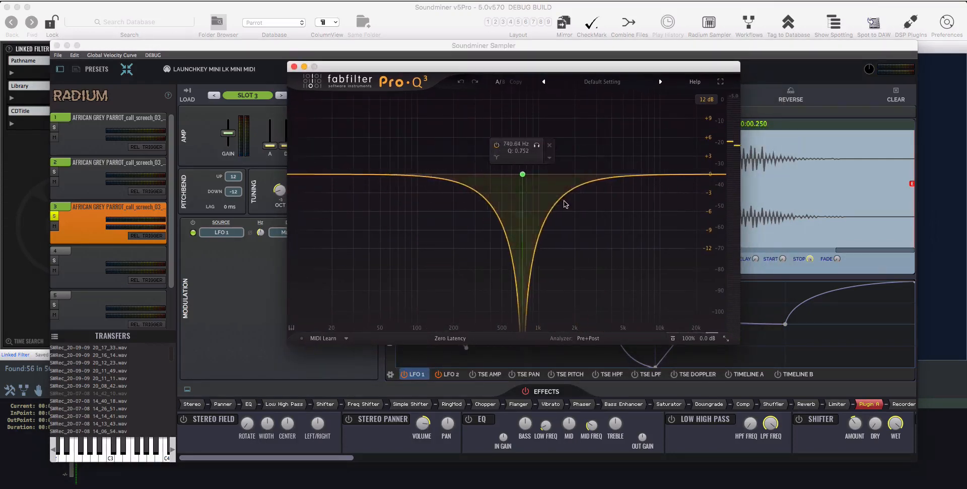
click(55, 220)
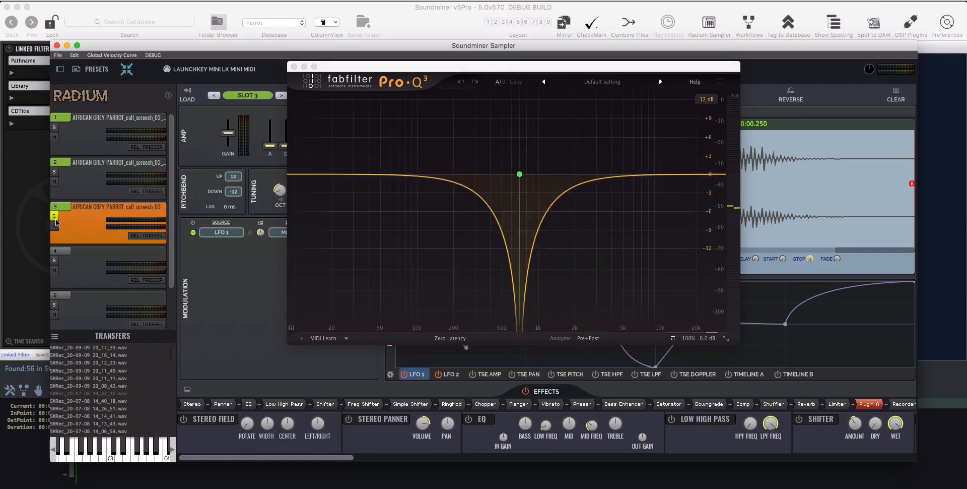
drag(479, 67, 475, 118)
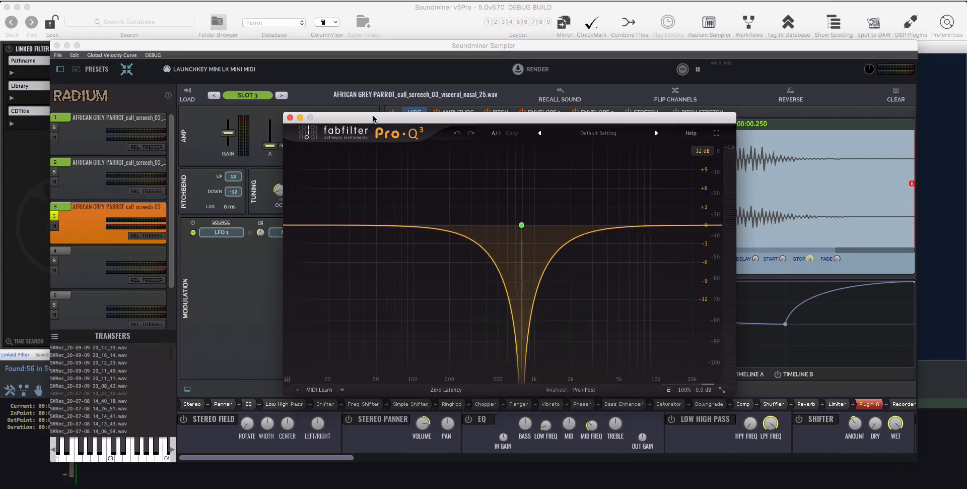
drag(373, 119, 303, 85)
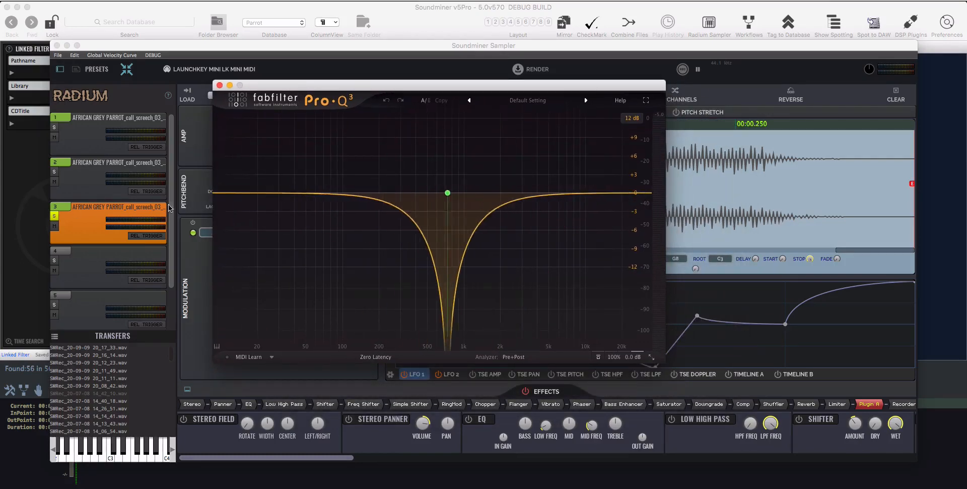
Record slot 3's output with the Slot Recorder effect while playing notes, and turn off the slot's solo.
drag(343, 459, 883, 464)
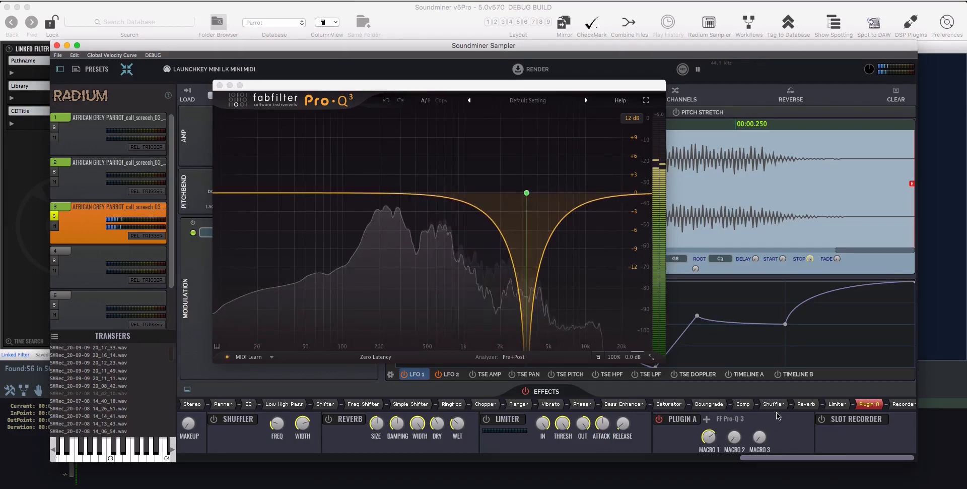
click(111, 456)
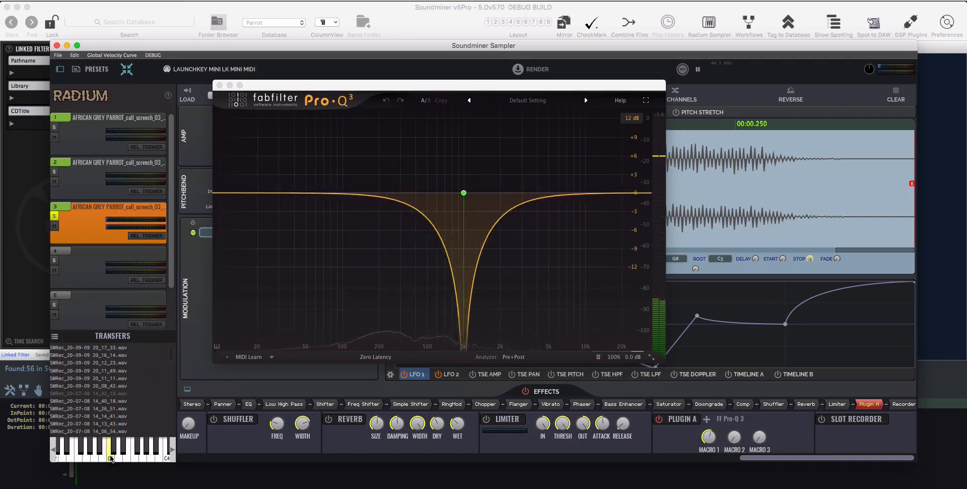
click(821, 420)
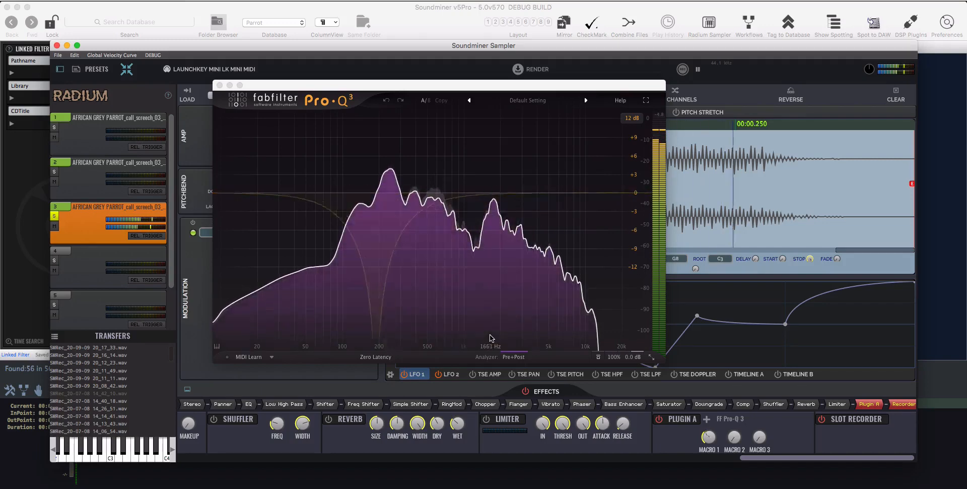
click(57, 217)
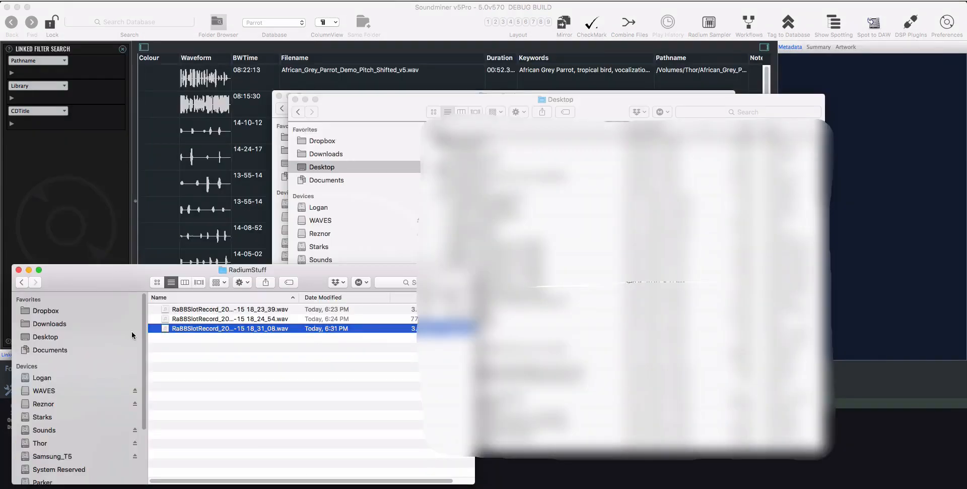
In Finder, select the recording ending 18_31_08.wav in the RadiumStuff folder and close the other two folder windows.
click(220, 353)
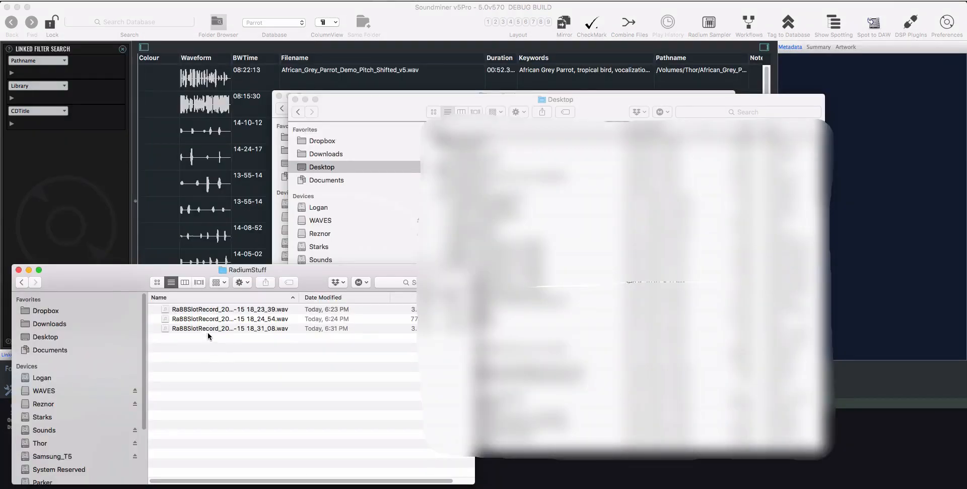
click(206, 329)
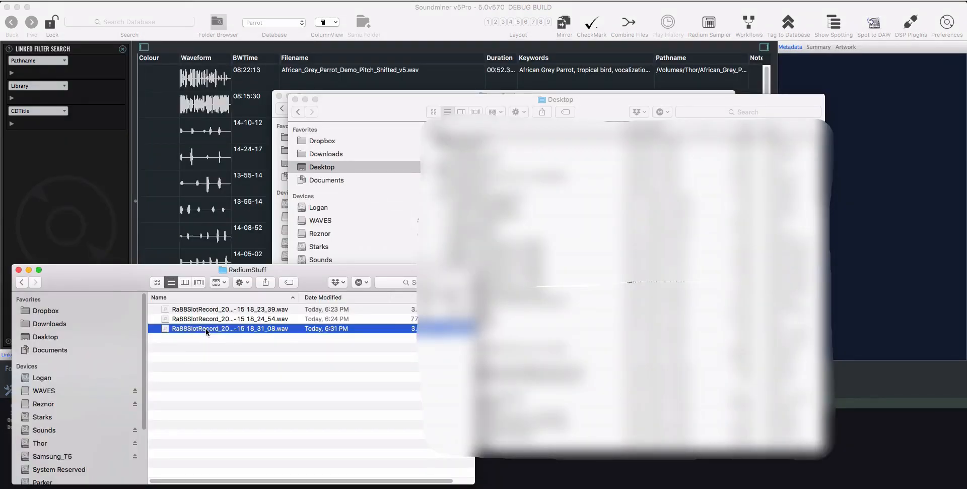
click(295, 101)
click(280, 96)
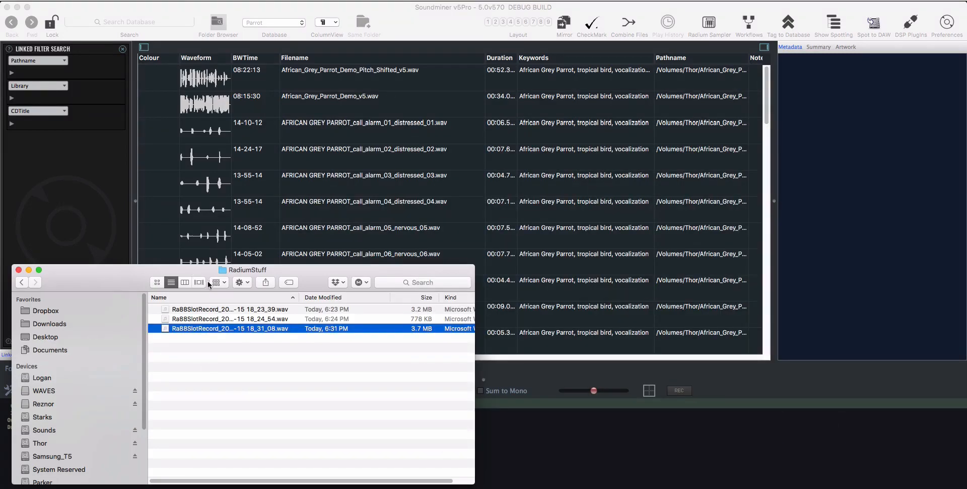
Arrange the Finder and sampler windows and load Ra88SlotRecord_20-09-15 18_31_08.wav into slot 4.
drag(206, 272, 179, 398)
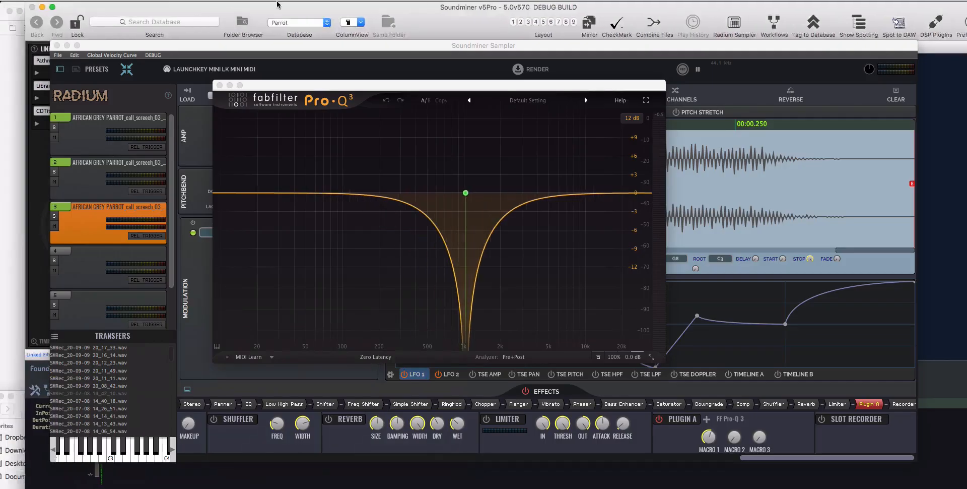
drag(248, 87, 273, 90)
drag(176, 44, 176, 5)
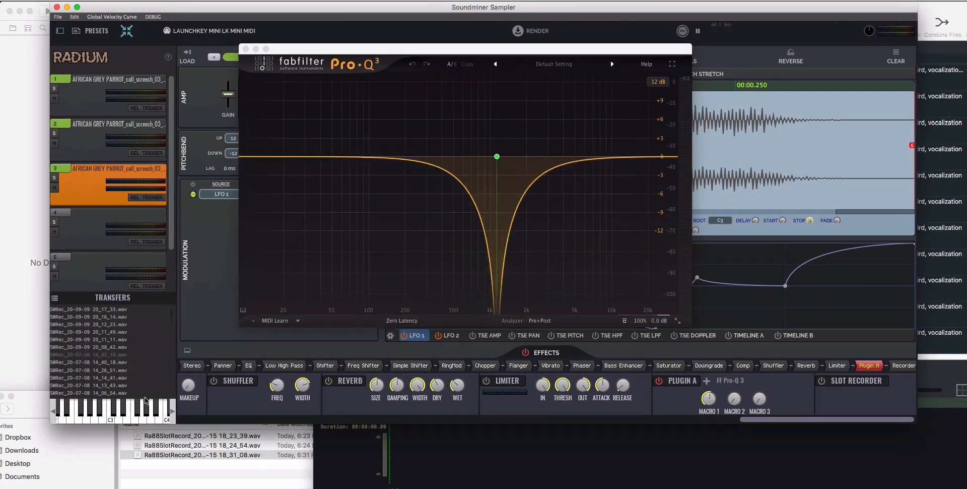
drag(143, 455, 82, 224)
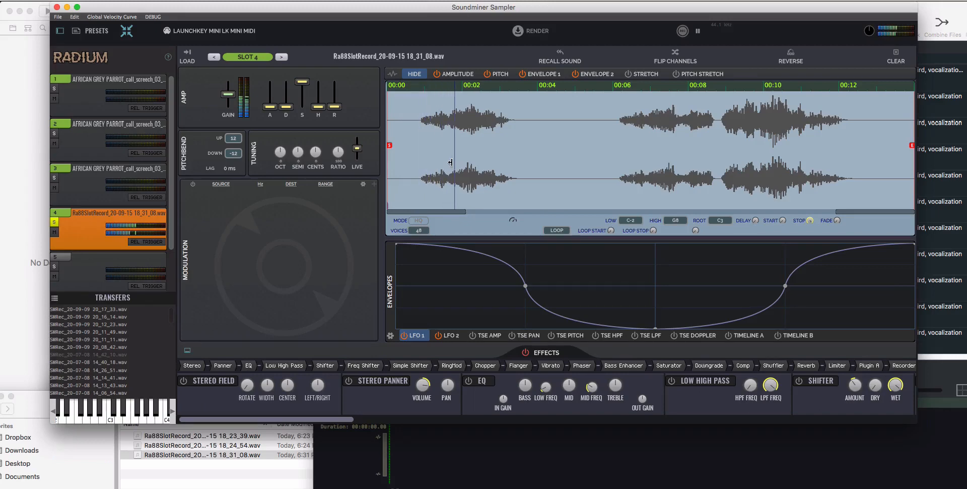
Move slot 4's start marker to about 8.8 s, just before the third burst, and mute slot 3.
drag(416, 151, 719, 155)
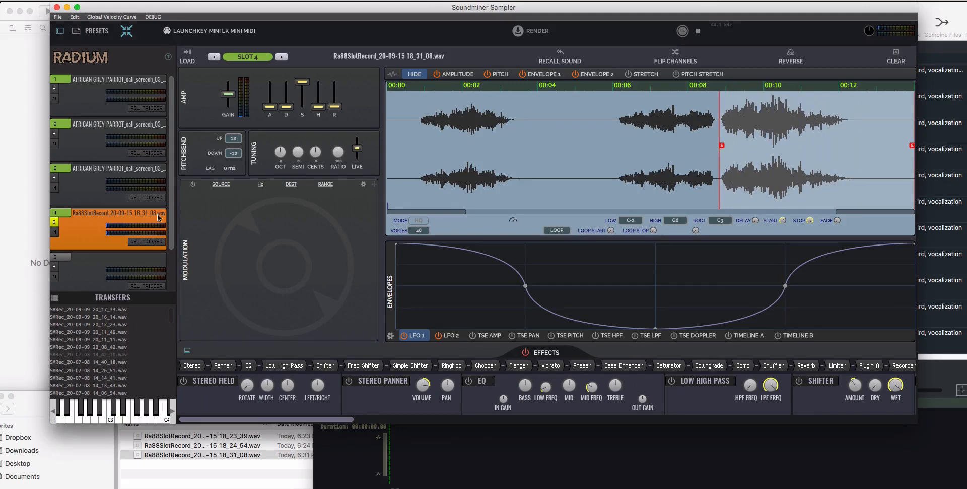
click(68, 191)
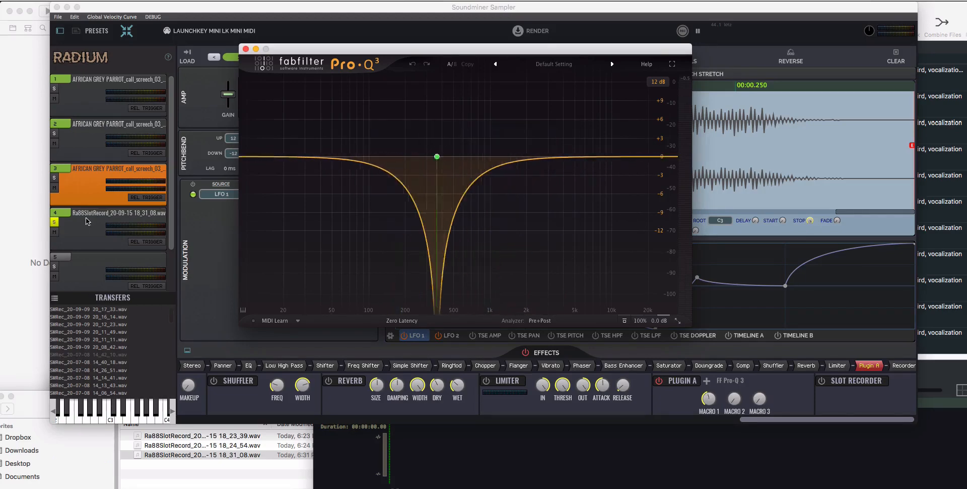
click(70, 219)
click(55, 189)
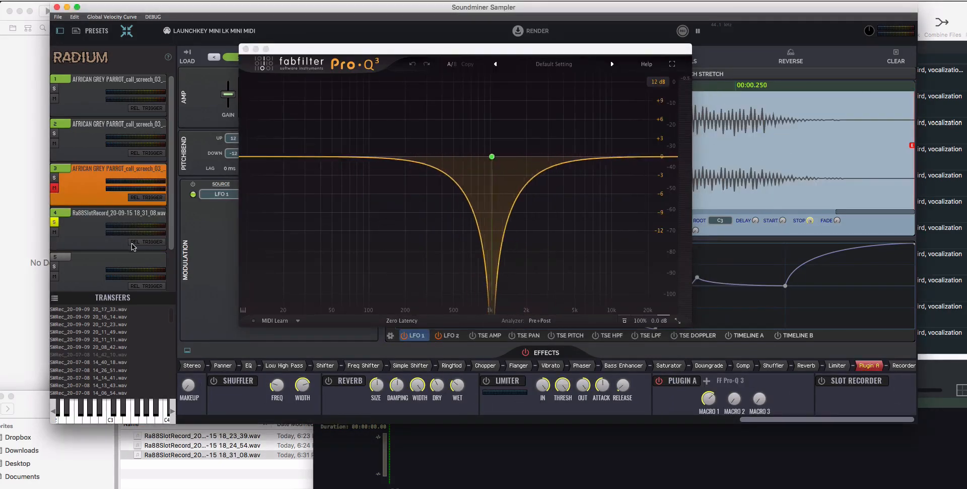
click(90, 240)
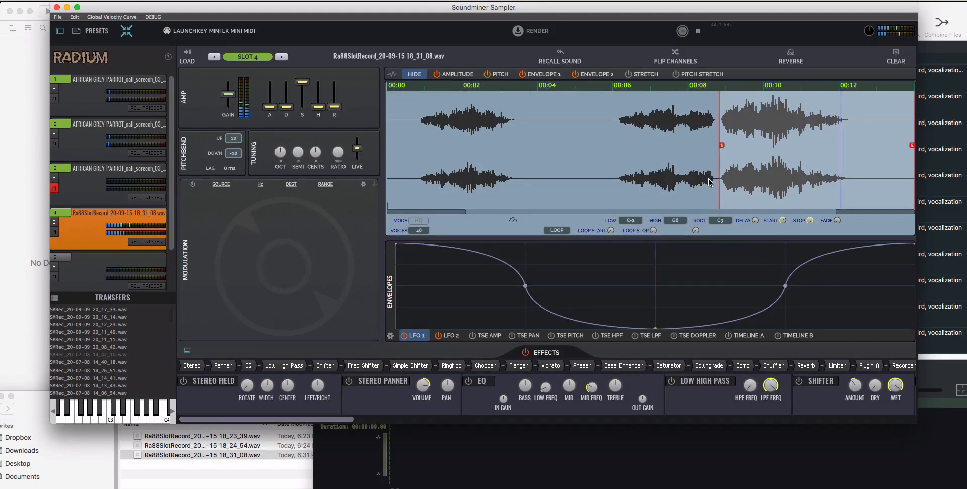
Solo slot 4 and trim it to about 9.8–11.9 s, with a fade-out and a longer attack.
click(99, 108)
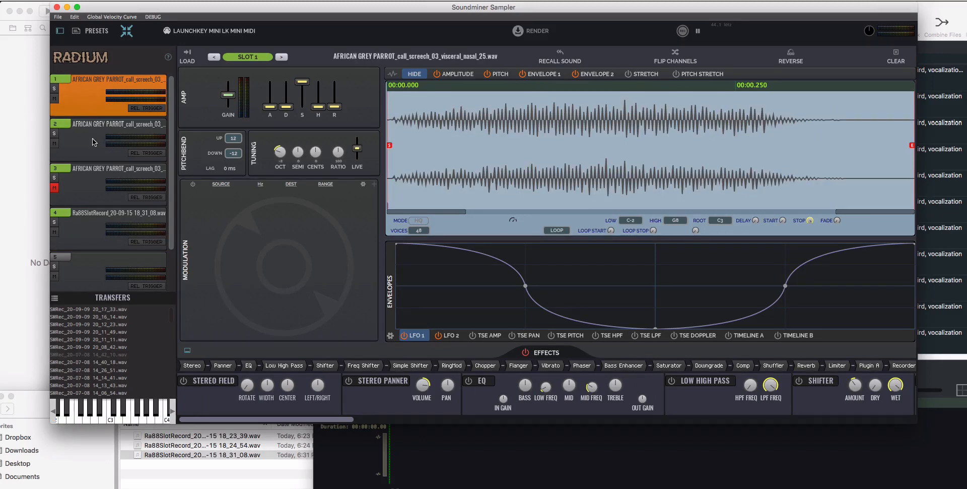
click(92, 138)
click(65, 229)
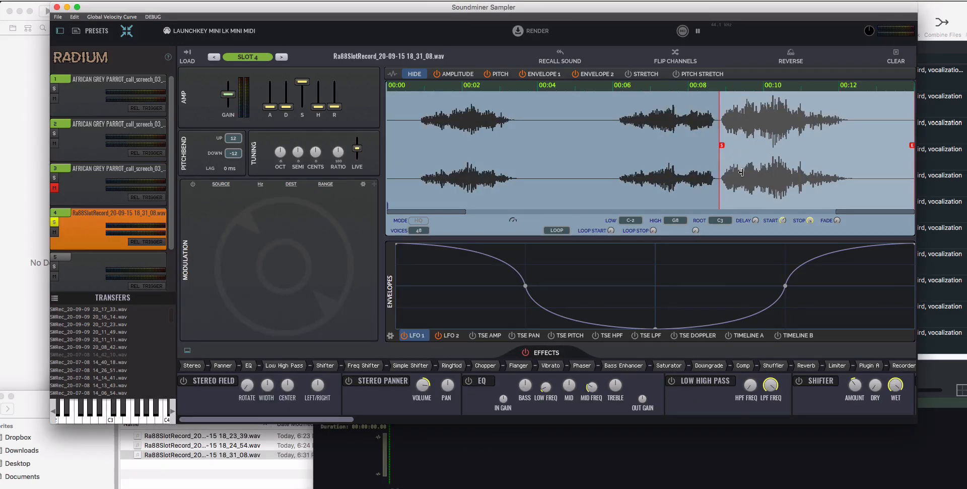
key(space)
key(space)
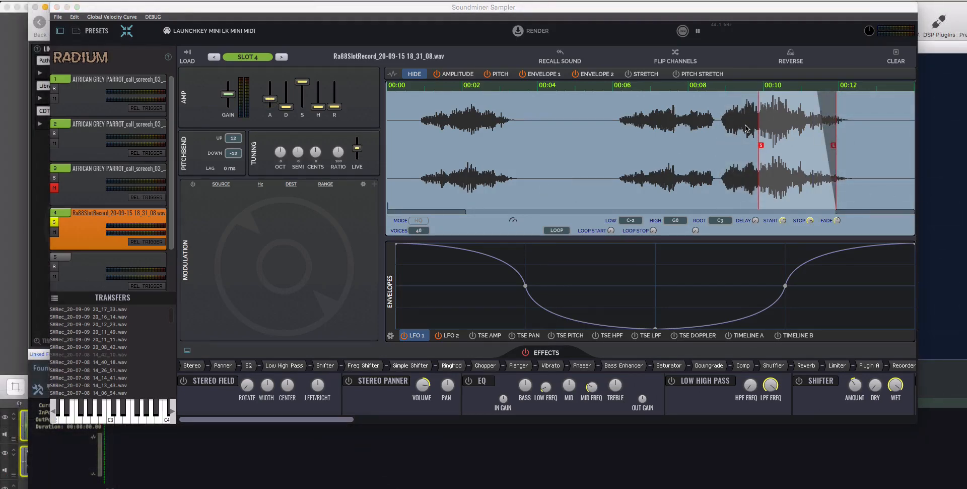
key(space)
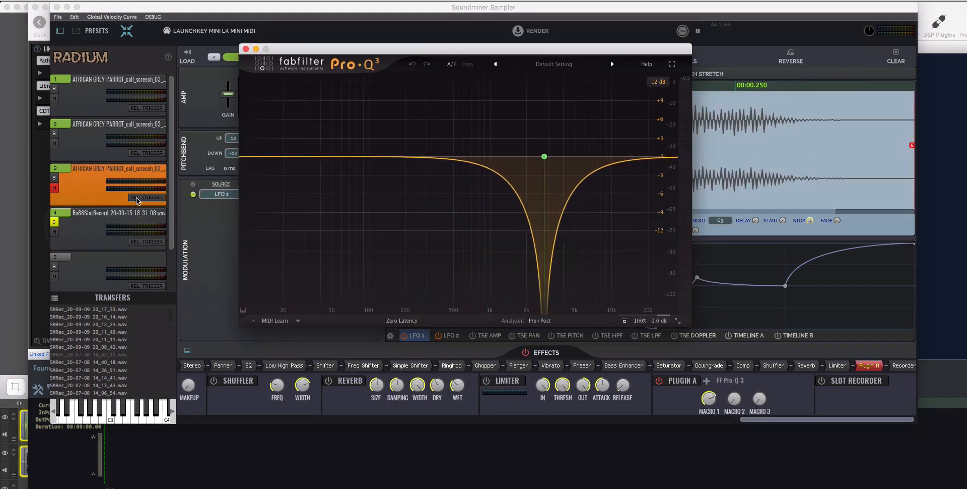
Audition slot 4 both soloed and together with the other layers.
click(89, 225)
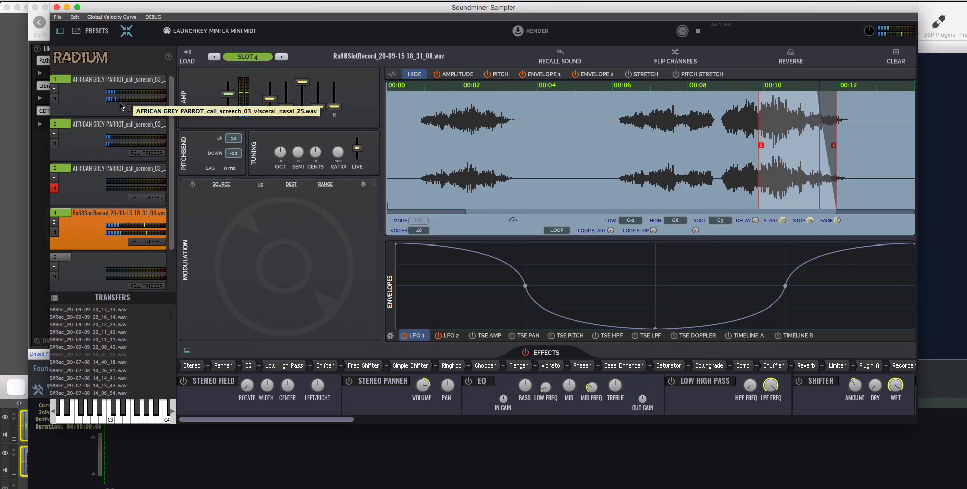
click(54, 222)
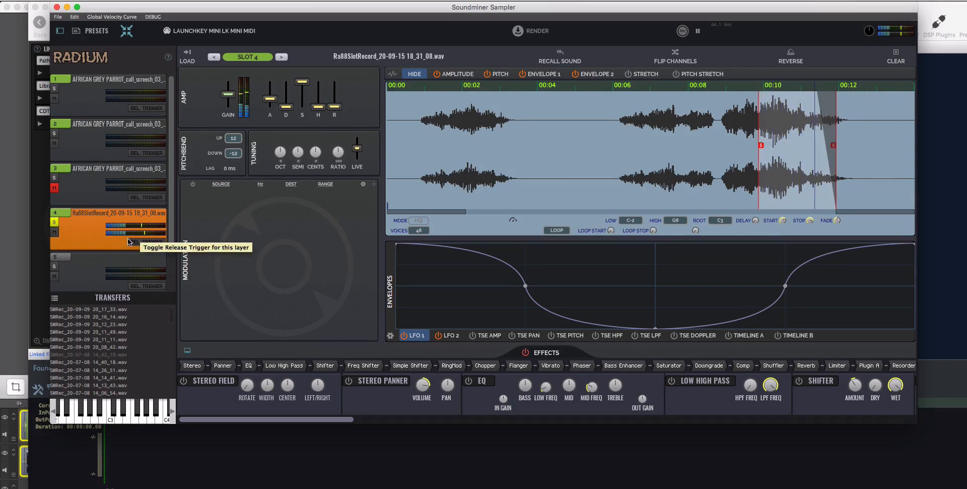
click(53, 222)
Compare slot 3's original layer with slot 4's recording by swapping their mutes, ending with slot 3 muted and slot 4 active.
click(55, 191)
click(79, 197)
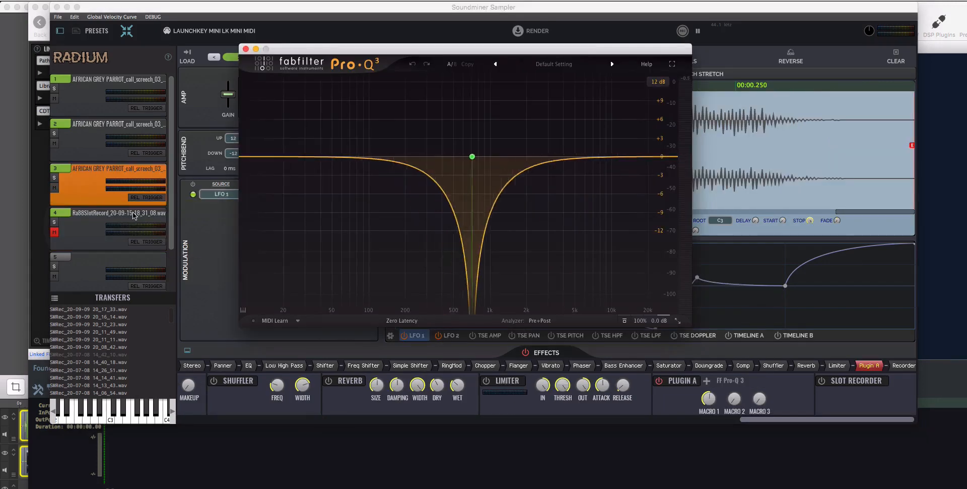
click(55, 178)
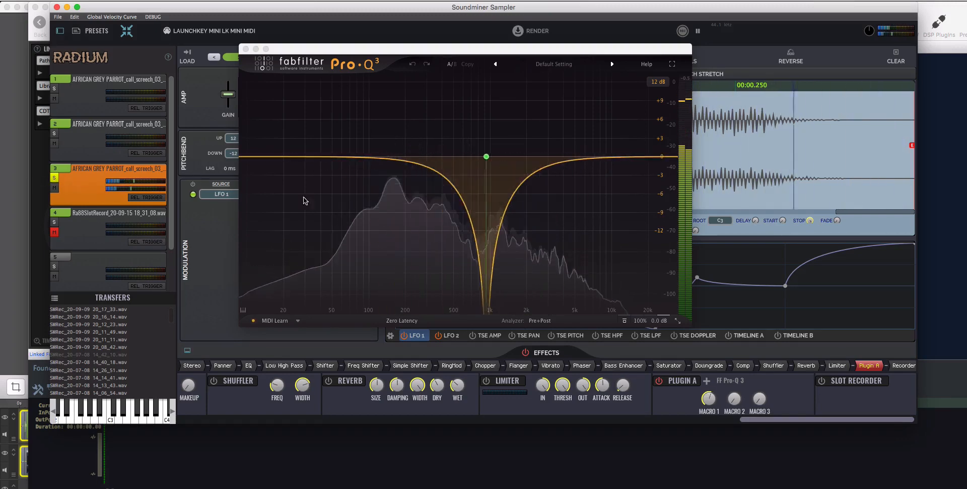
click(54, 187)
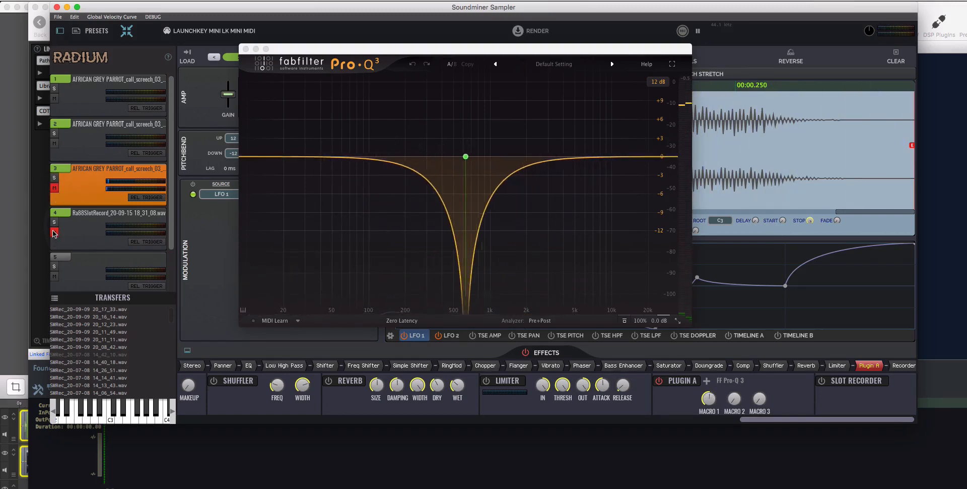
click(74, 238)
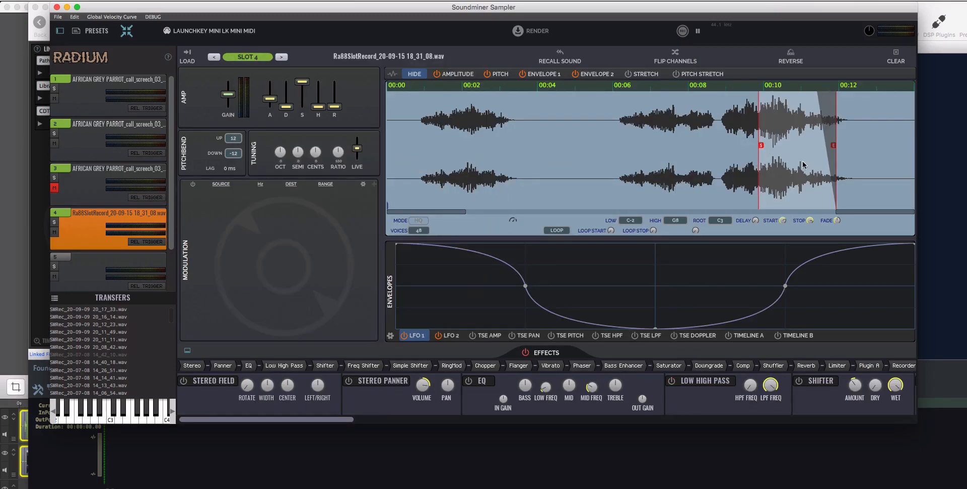
click(79, 115)
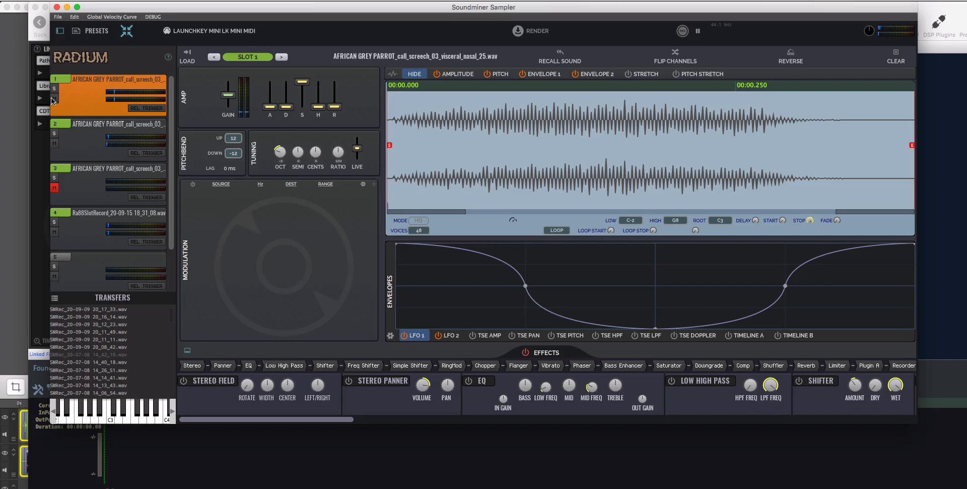
click(54, 231)
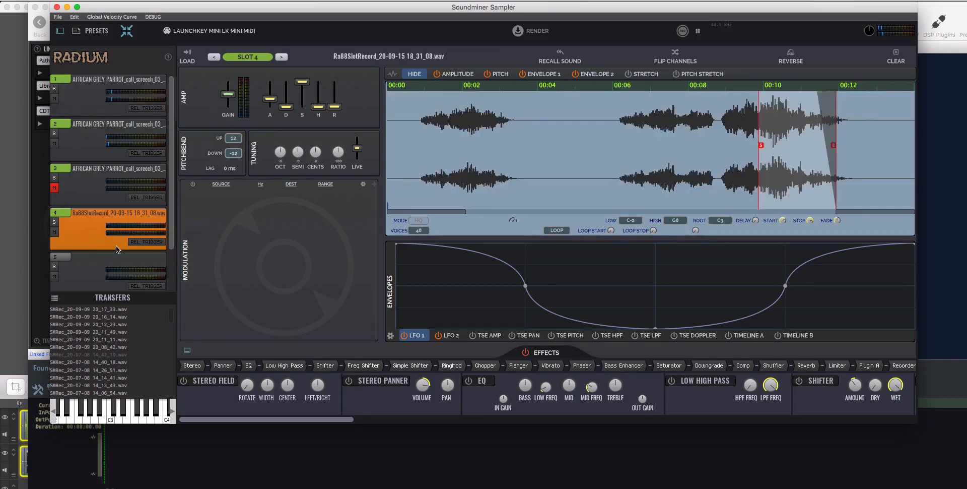